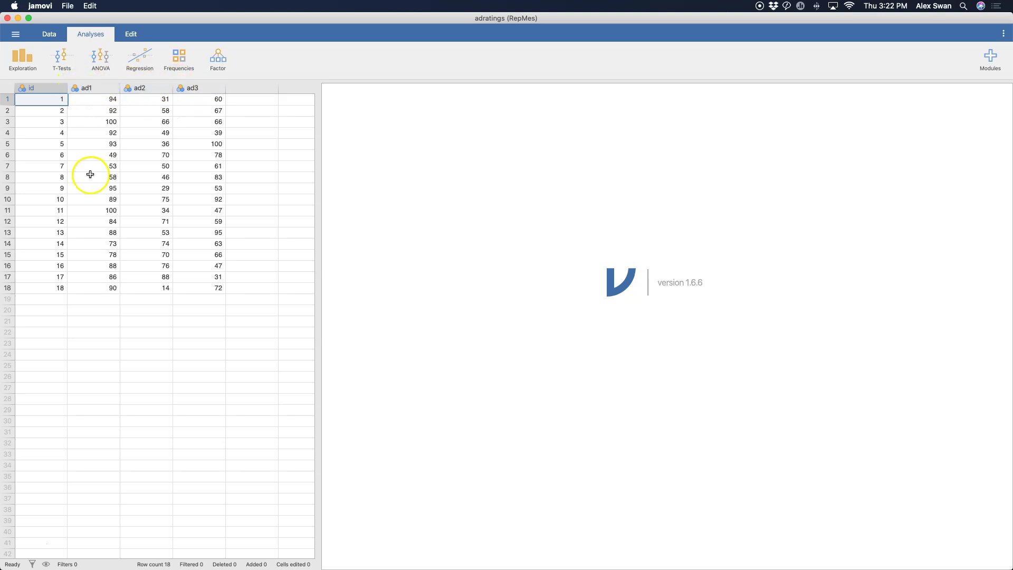
# - Change ad1's measure type from Nominal to Continuous
pyautogui.click(61, 97)
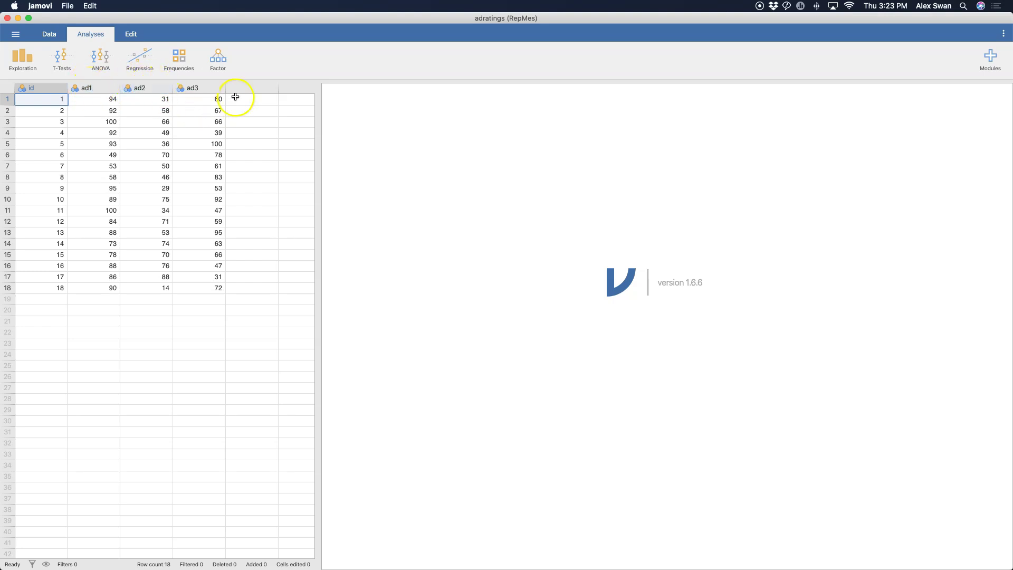
pyautogui.doubleClick(78, 89)
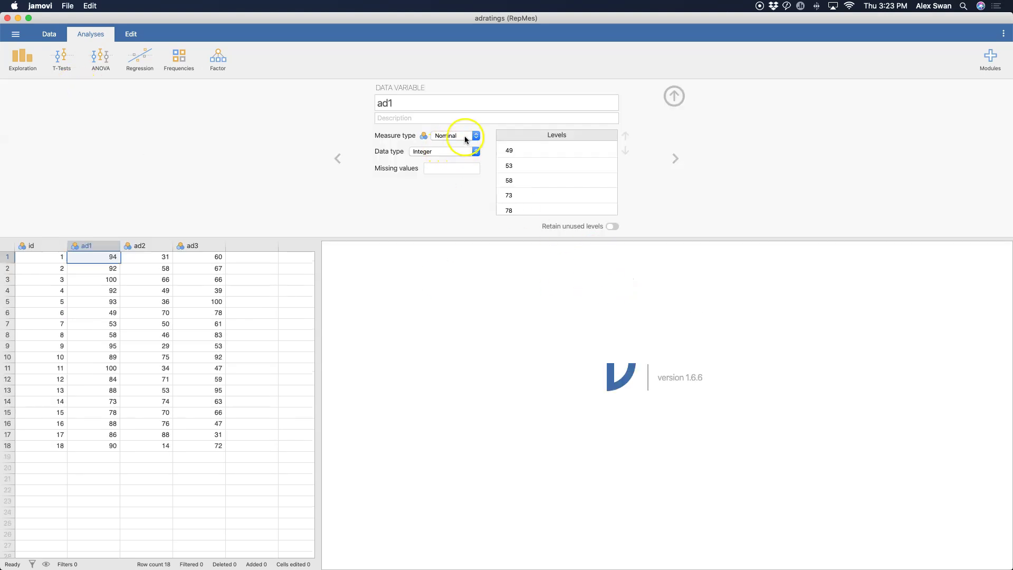
pyautogui.click(469, 137)
pyautogui.click(463, 172)
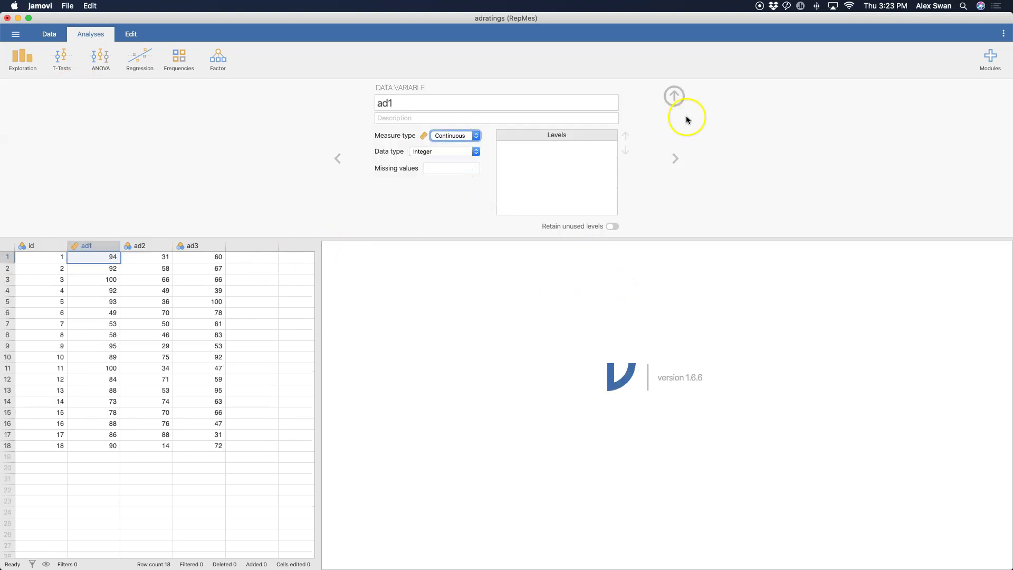
pyautogui.click(673, 96)
# - Change ad2 and ad3 from Nominal to Continuous measure type
pyautogui.doubleClick(134, 89)
pyautogui.click(470, 138)
pyautogui.click(457, 173)
pyautogui.click(674, 95)
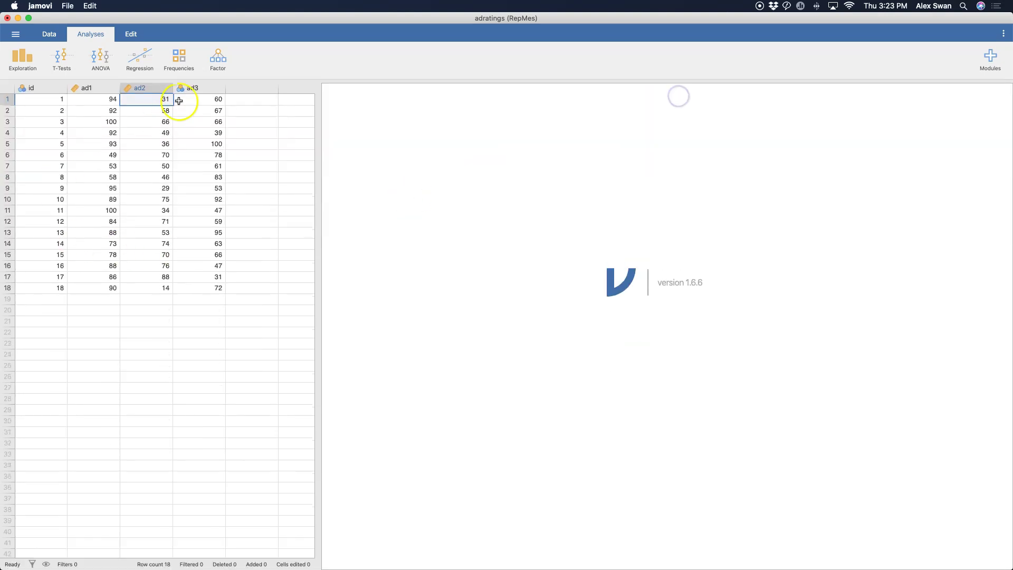
pyautogui.doubleClick(185, 98)
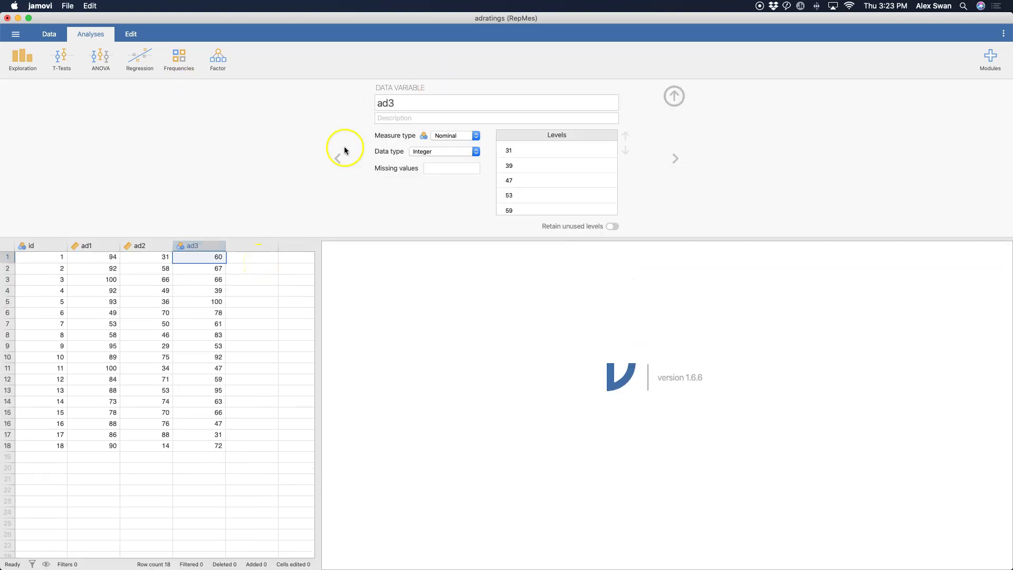
pyautogui.click(463, 135)
pyautogui.click(457, 172)
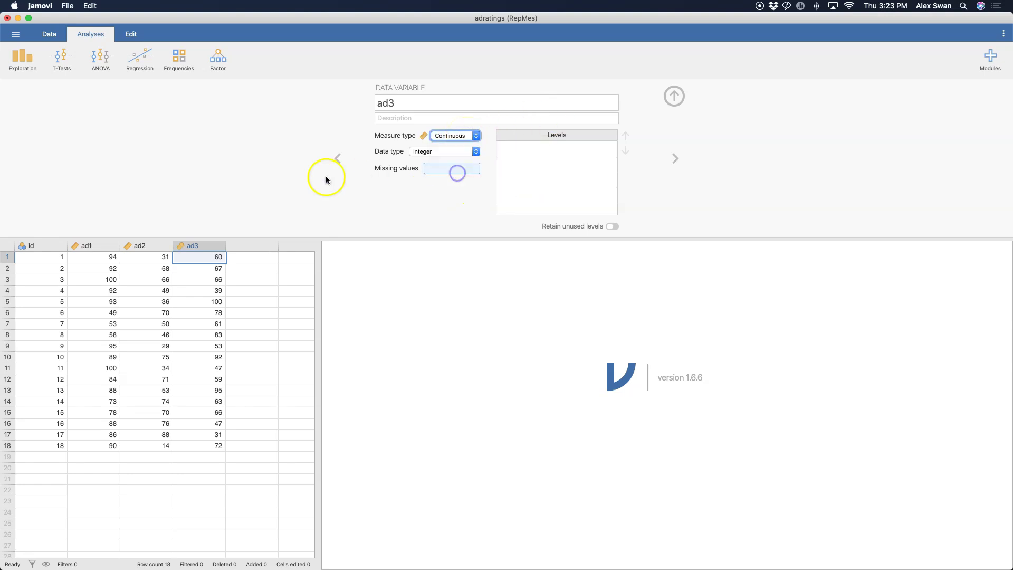
pyautogui.click(674, 96)
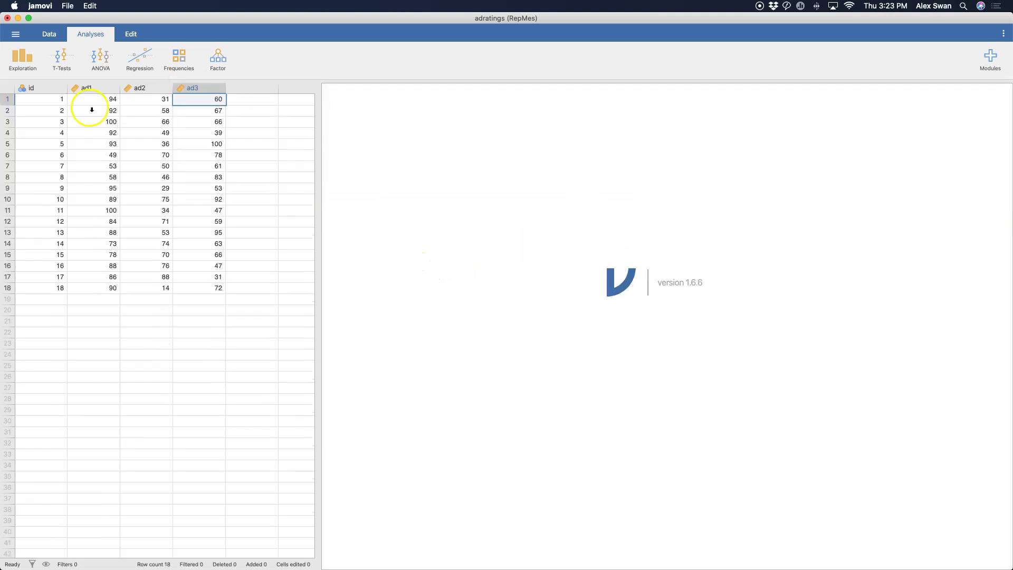
# - Start a Repeated Measures ANOVA from the ANOVA analyses menu
pyautogui.click(100, 63)
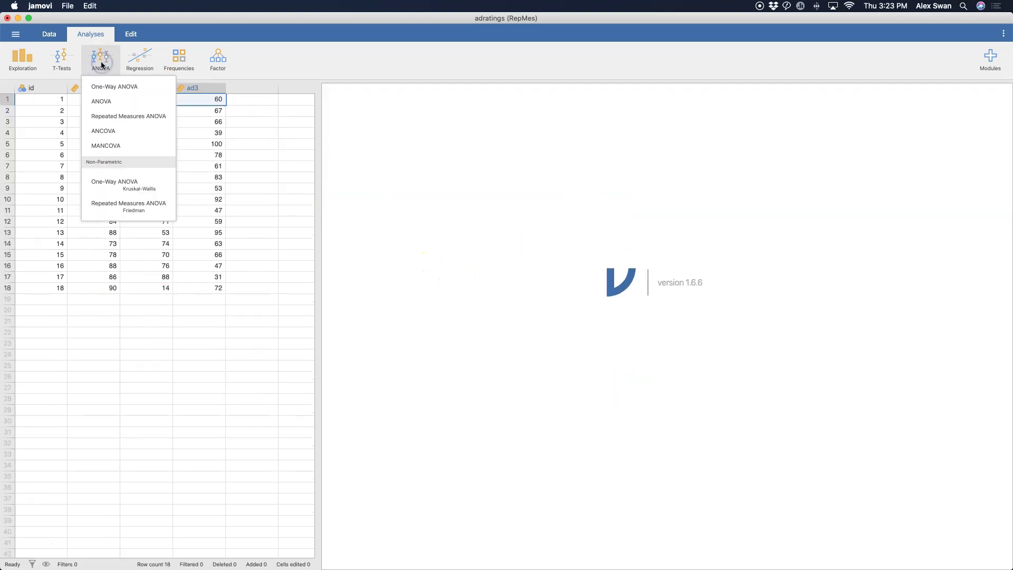
pyautogui.click(122, 116)
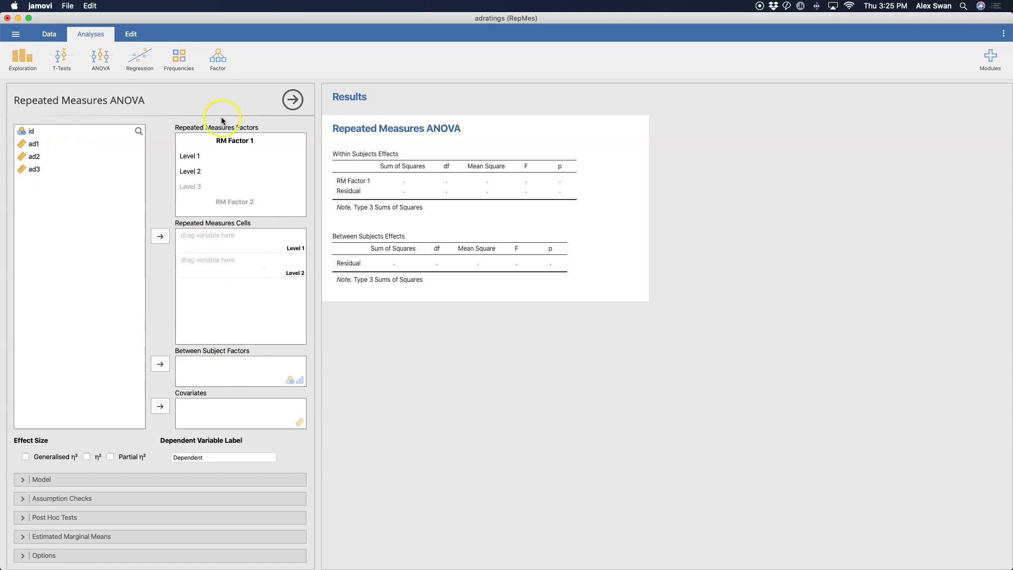
# - Rename the repeated measures factor RM Factor 1 to Ad
pyautogui.click(240, 140)
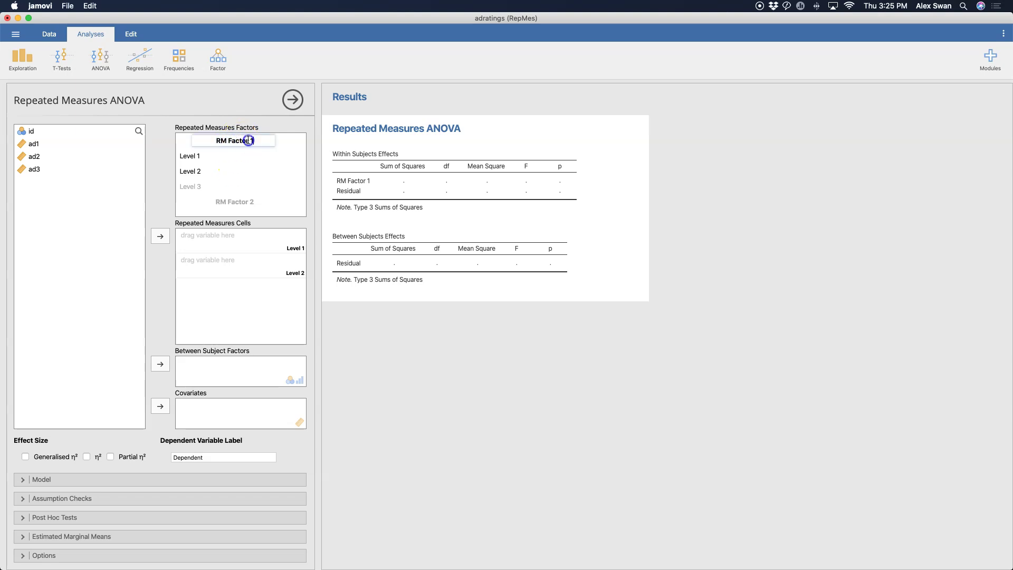
pyautogui.moveTo(240, 140); pyautogui.dragTo(190, 142)
pyautogui.write('Ad')
# - Name the factor's three levels Ad1, Ad2 and Ad3
pyautogui.click(197, 156)
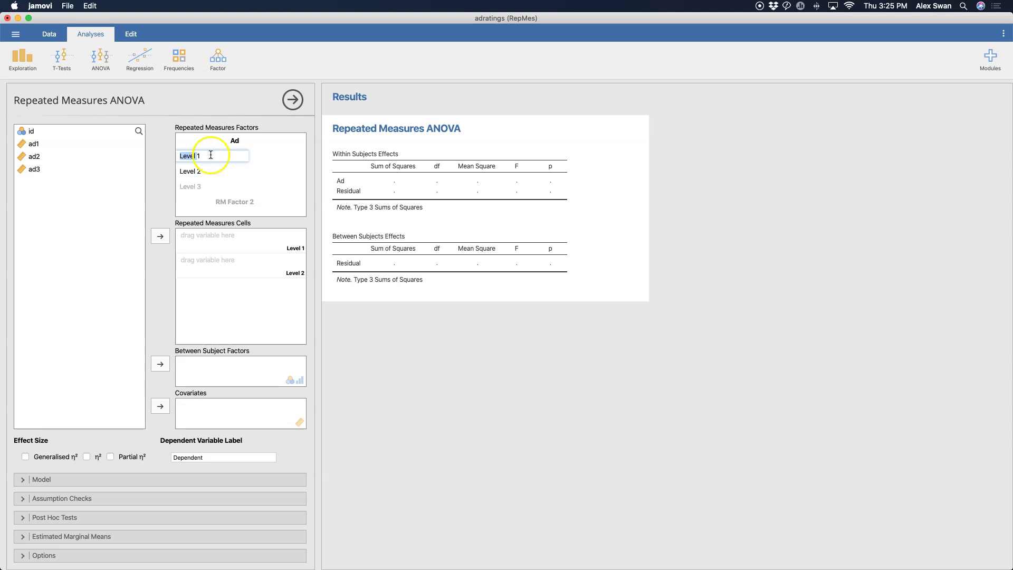
pyautogui.moveTo(211, 154); pyautogui.dragTo(174, 157)
pyautogui.write('Ad1')
pyautogui.click(191, 169)
pyautogui.write('Ad')
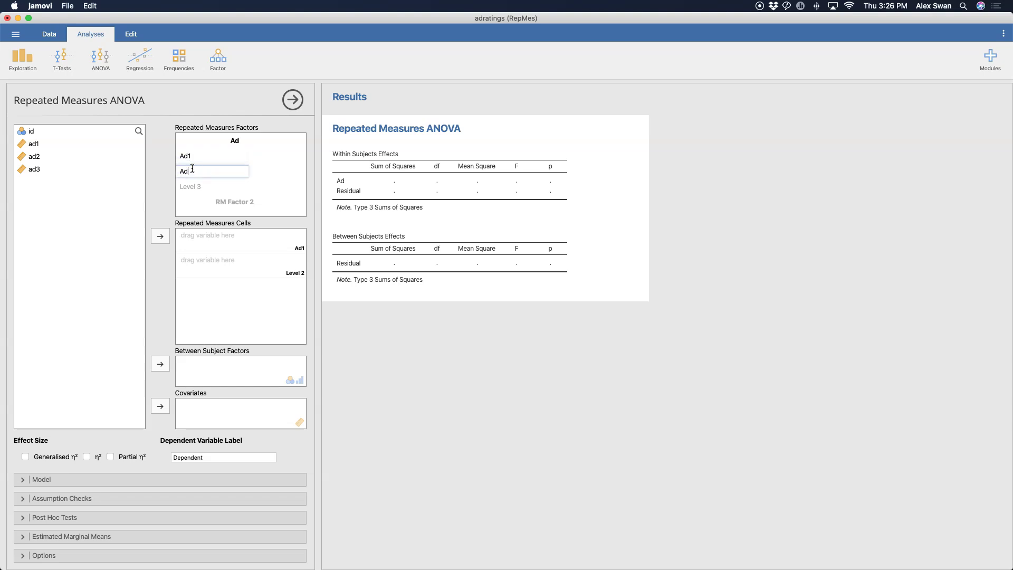
pyautogui.write('2')
pyautogui.click(195, 187)
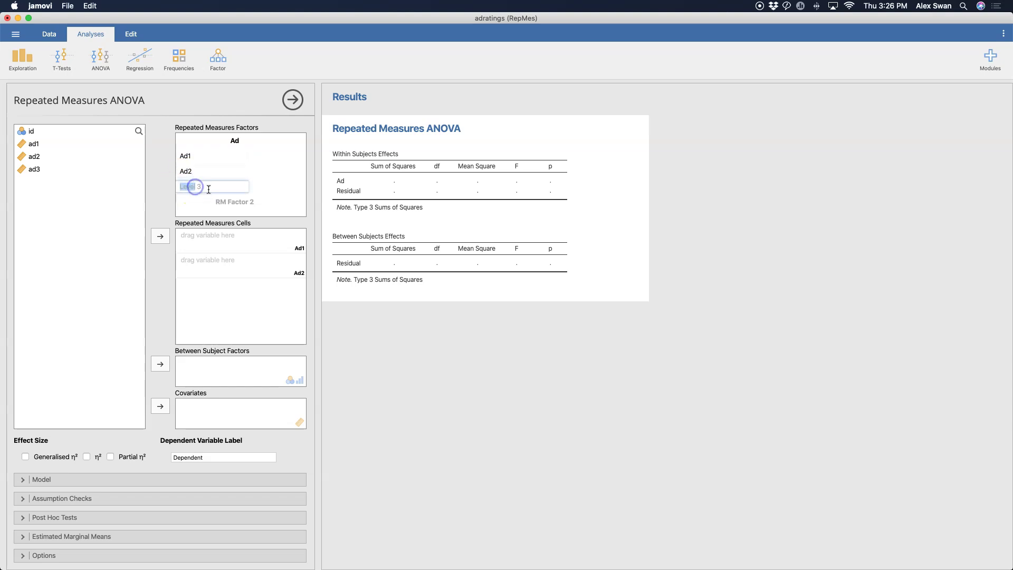
pyautogui.moveTo(179, 187); pyautogui.dragTo(196, 188)
pyautogui.moveTo(210, 188); pyautogui.dragTo(165, 188)
pyautogui.write('Ad3')
pyautogui.press('Return')
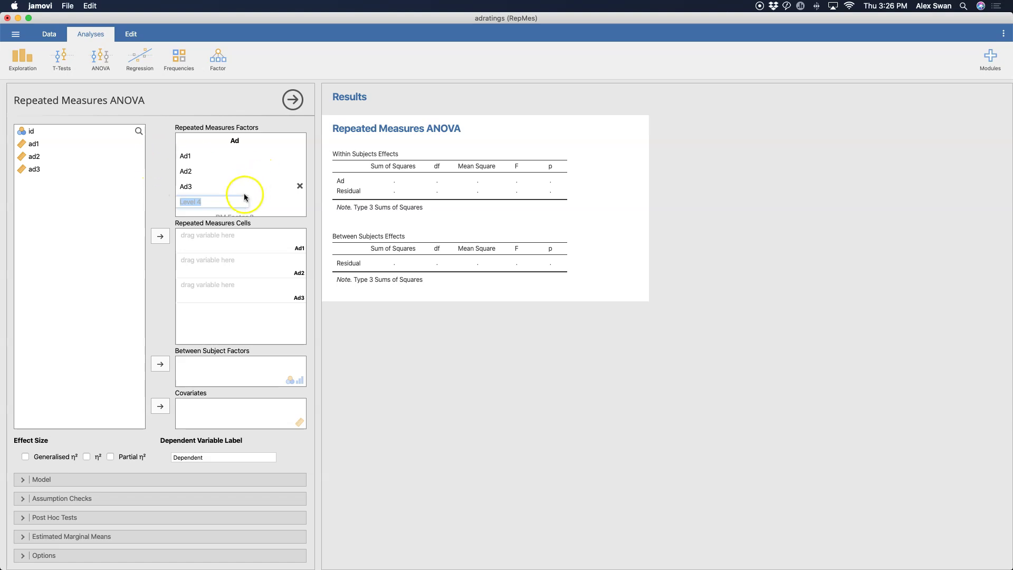
pyautogui.scroll(-1, 211, 194)
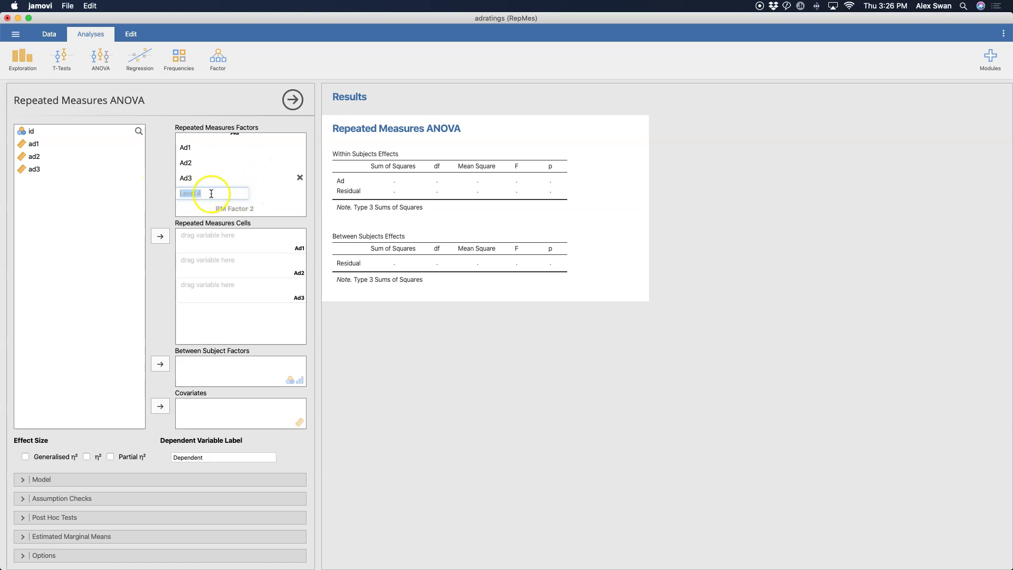
pyautogui.click(299, 179)
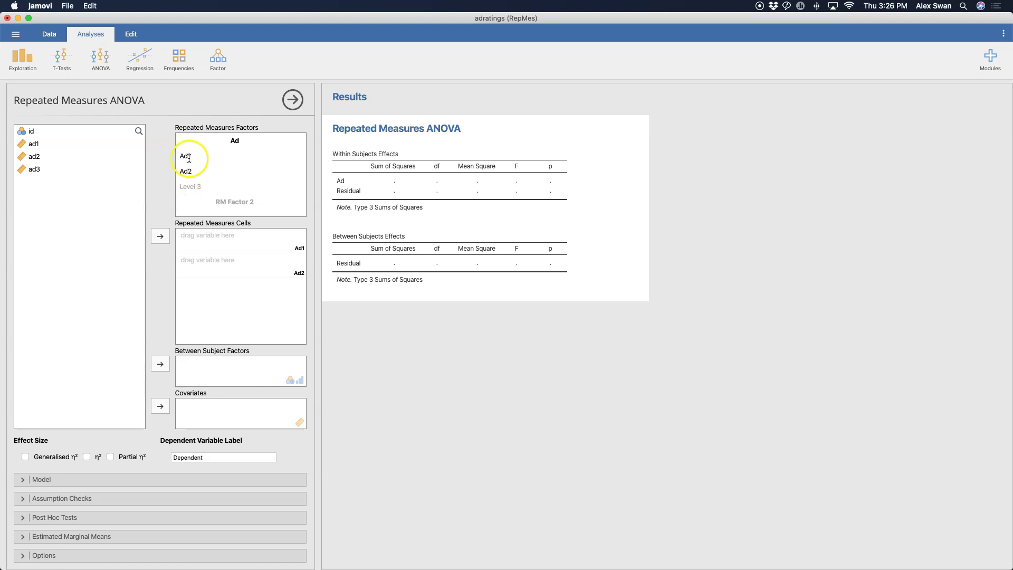
pyautogui.click(200, 189)
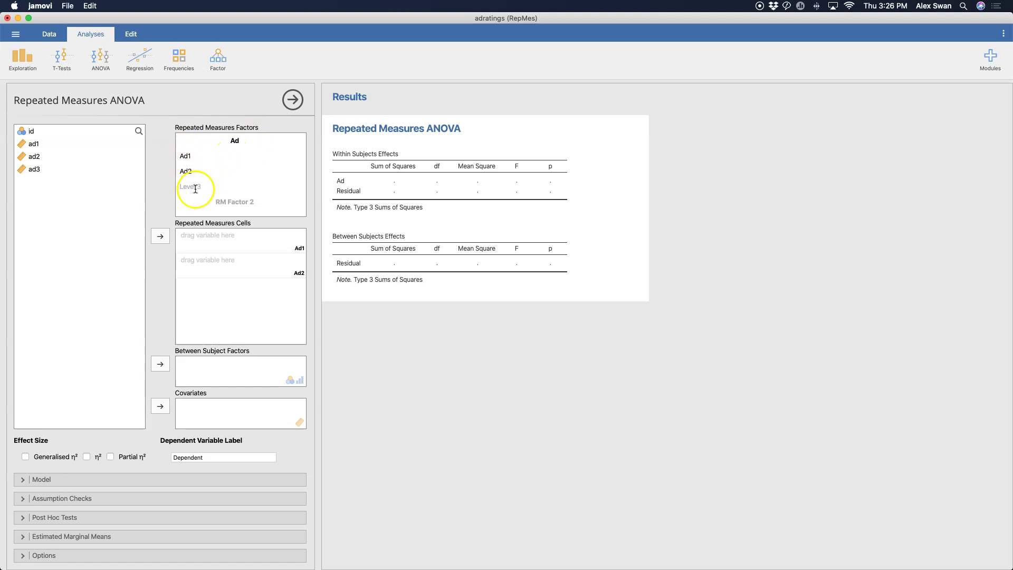
pyautogui.click(218, 189)
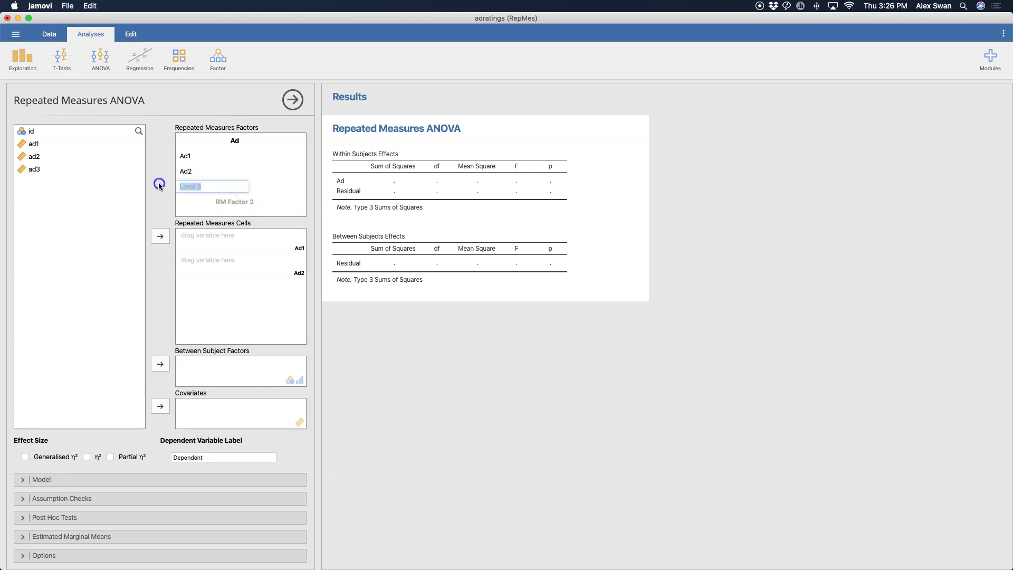
pyautogui.write('Ad3')
pyautogui.press('Return')
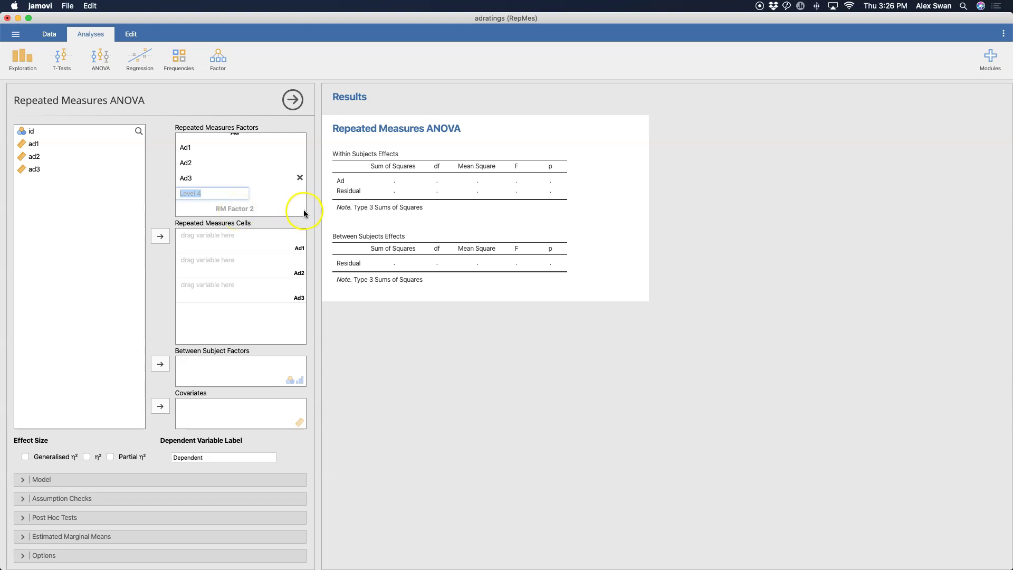
pyautogui.click(256, 209)
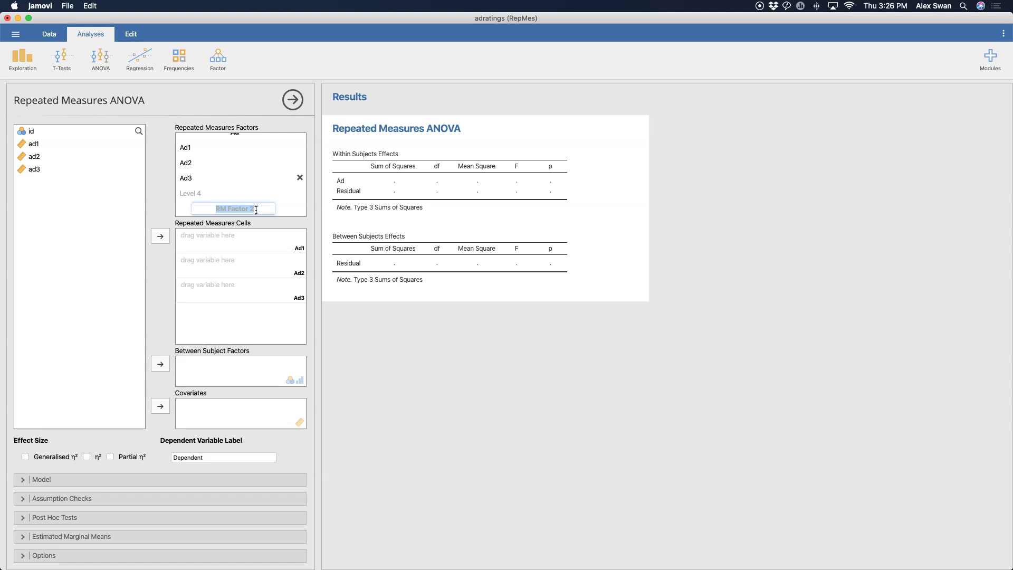
pyautogui.write('Gend')
pyautogui.write('Timing')
pyautogui.click(294, 208)
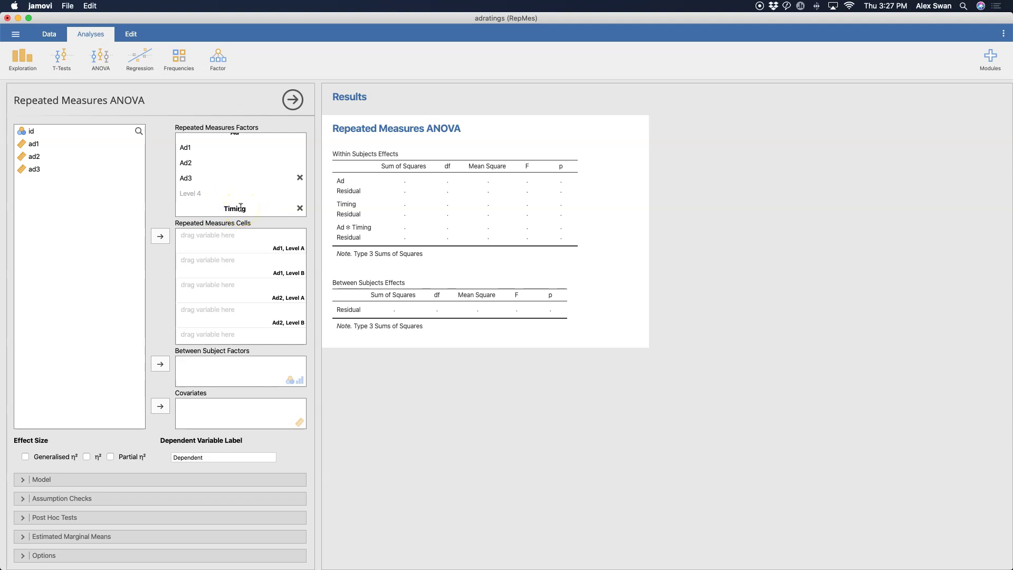
pyautogui.click(299, 208)
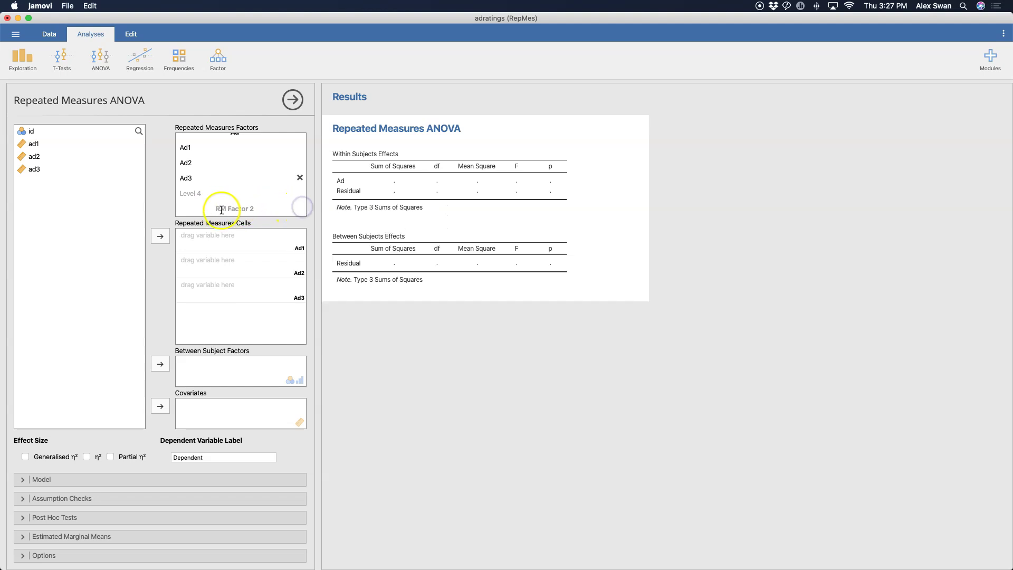
pyautogui.click(255, 220)
pyautogui.click(208, 196)
# - Assign ad1, ad2 and ad3 to the Ad1–Ad3 Repeated Measures Cells
pyautogui.scroll(1, 249, 182)
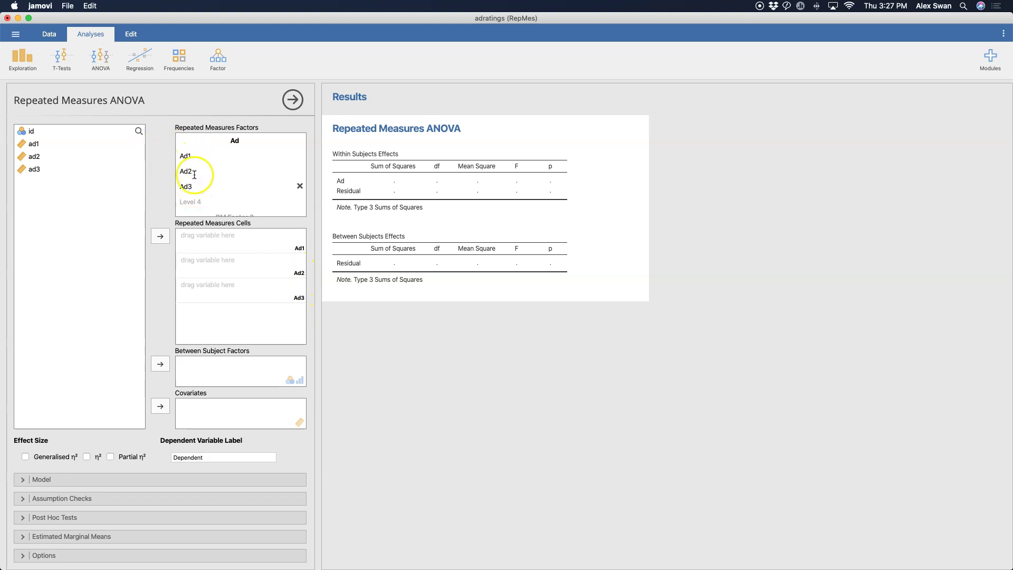
pyautogui.click(48, 143)
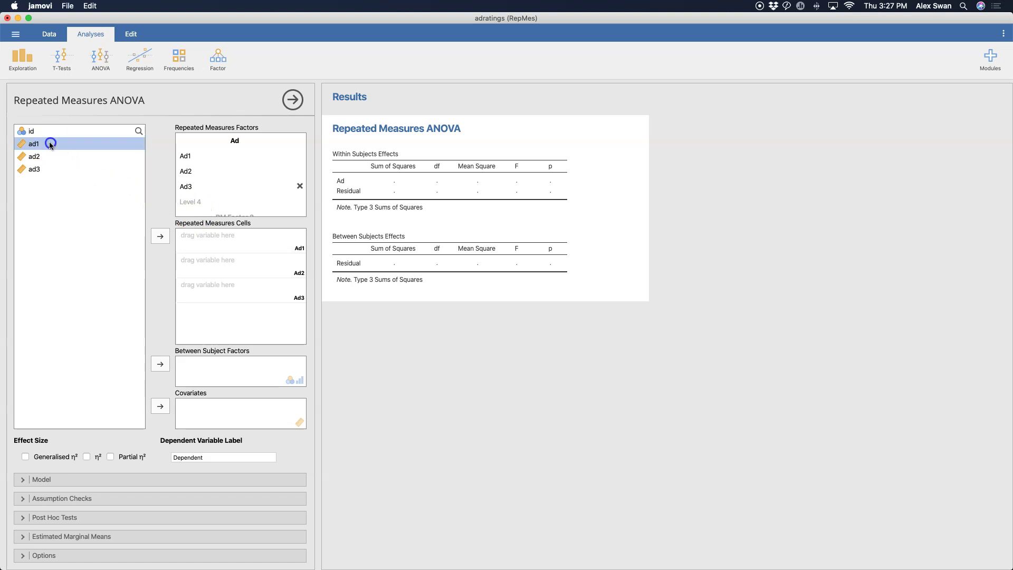
pyautogui.click(43, 169)
pyautogui.keyDown('shift'); pyautogui.click(40, 169); pyautogui.keyUp('shift')
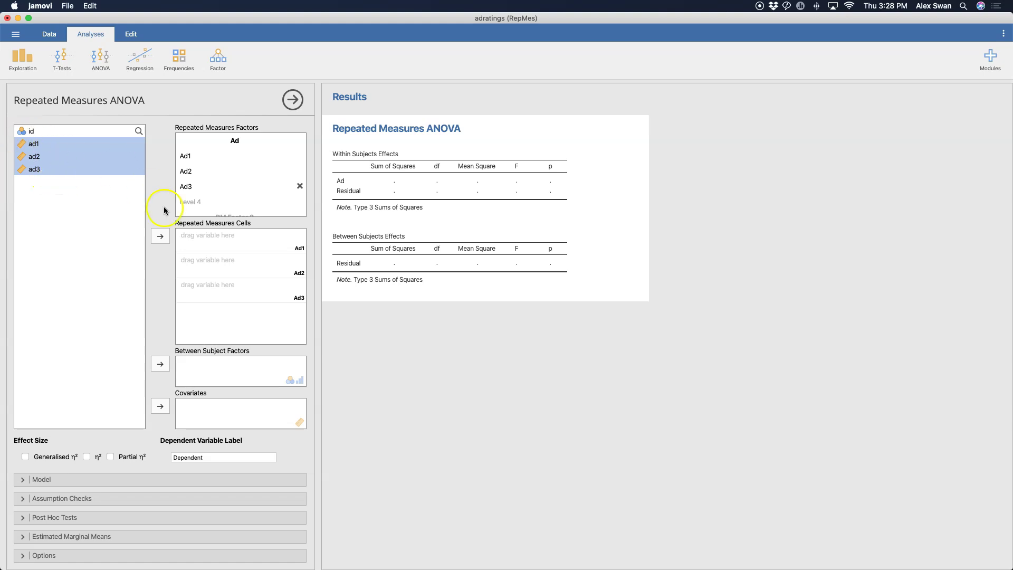
pyautogui.click(160, 236)
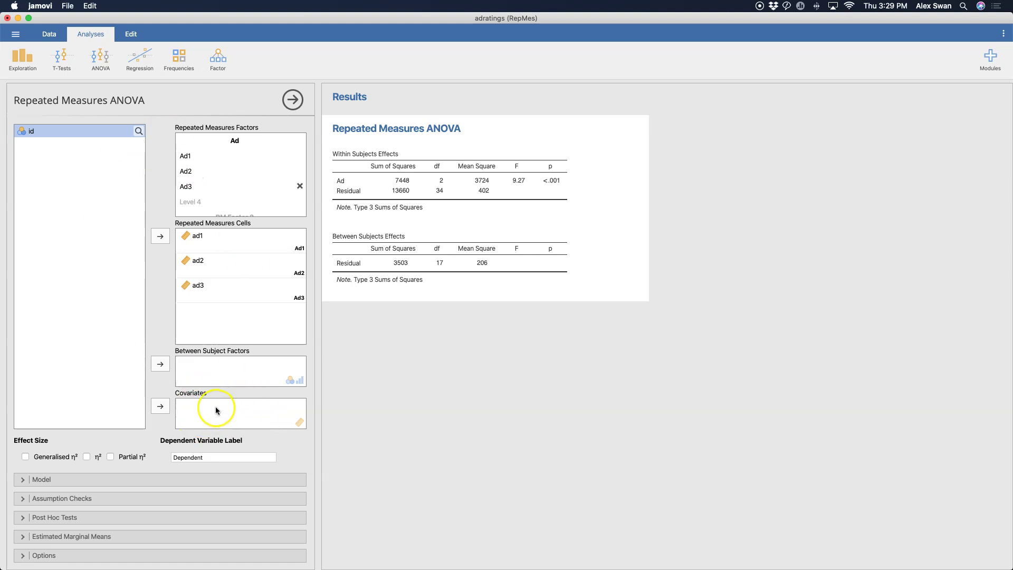
# - Change the Dependent Variable Label from Dependent to Ratings
pyautogui.click(212, 457)
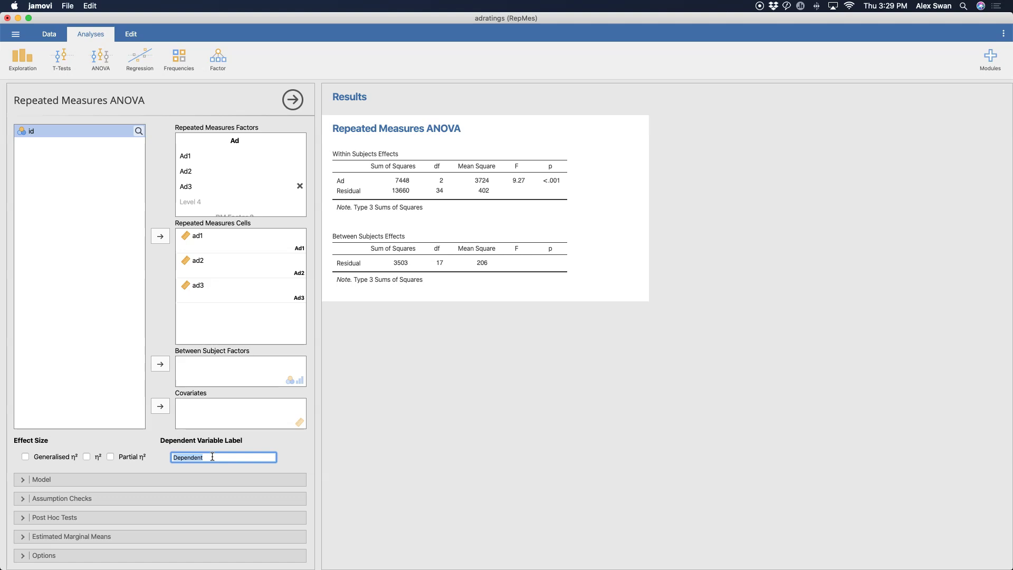
pyautogui.write('Ratings')
pyautogui.click(164, 455)
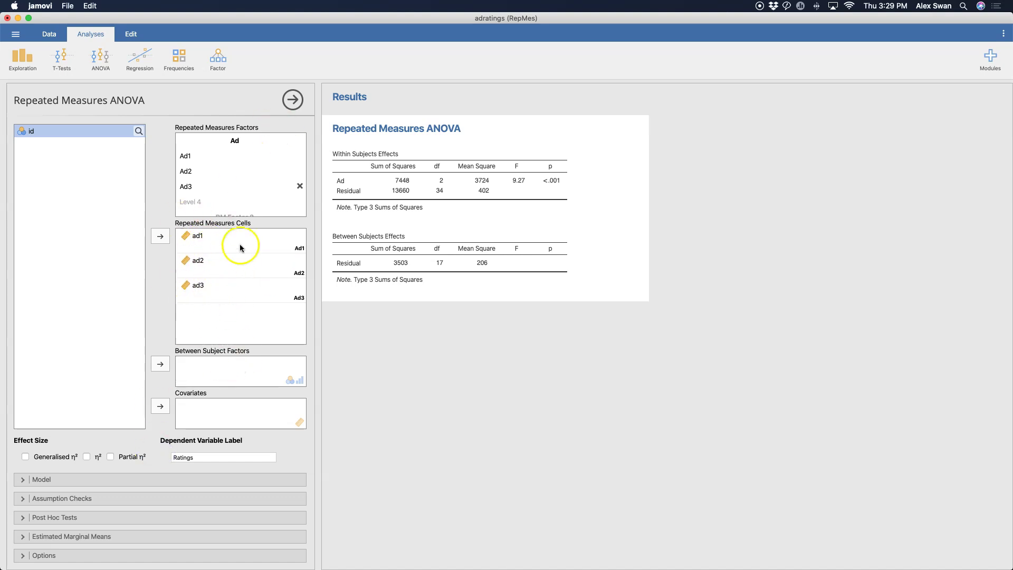
pyautogui.click(199, 456)
pyautogui.click(161, 457)
pyautogui.click(724, 271)
pyautogui.click(543, 439)
# - Tick Partial η², η² and Generalised η² effect sizes, then expand Model
pyautogui.scroll(-1, 121, 462)
pyautogui.click(110, 453)
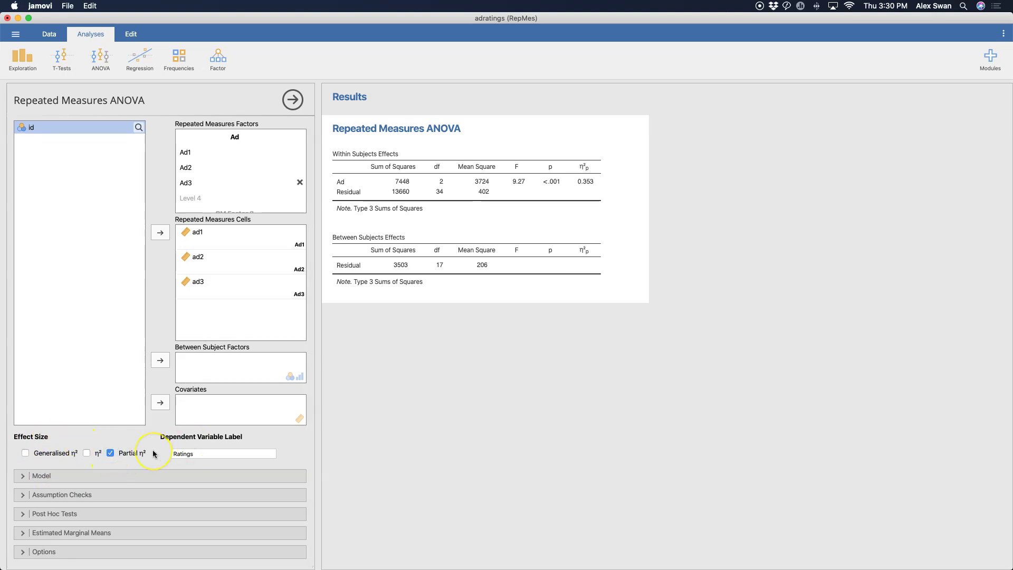
pyautogui.click(86, 454)
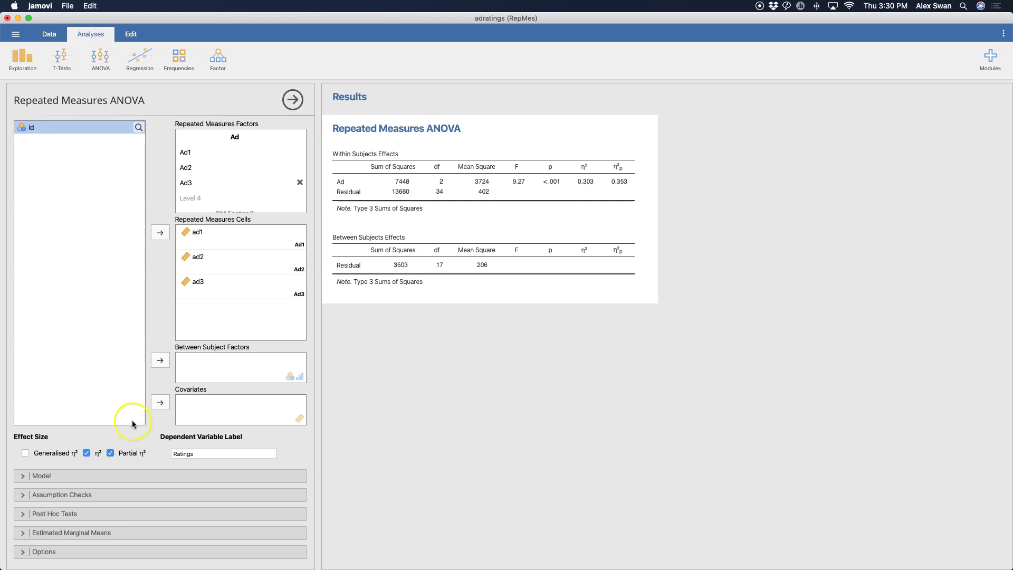
pyautogui.click(28, 454)
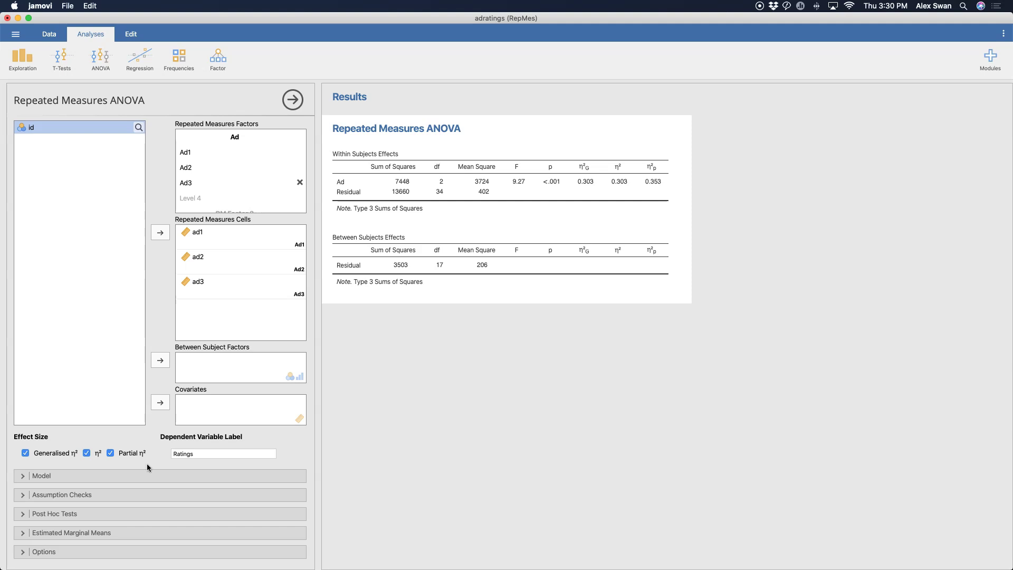
pyautogui.click(50, 474)
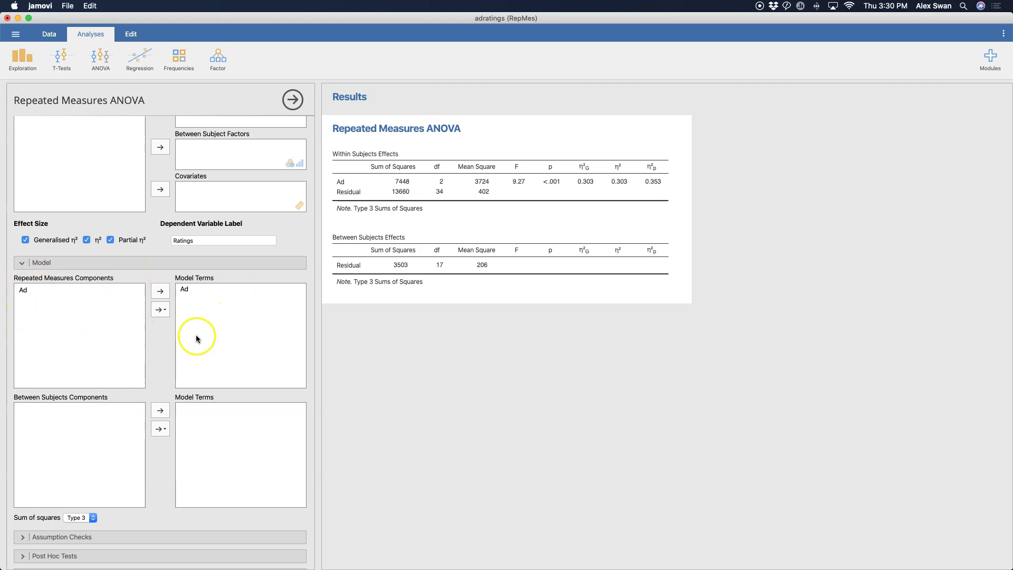
# - Check that Ad is the only model term and collapse the Model section
pyautogui.click(213, 345)
pyautogui.scroll(-2, 163, 379)
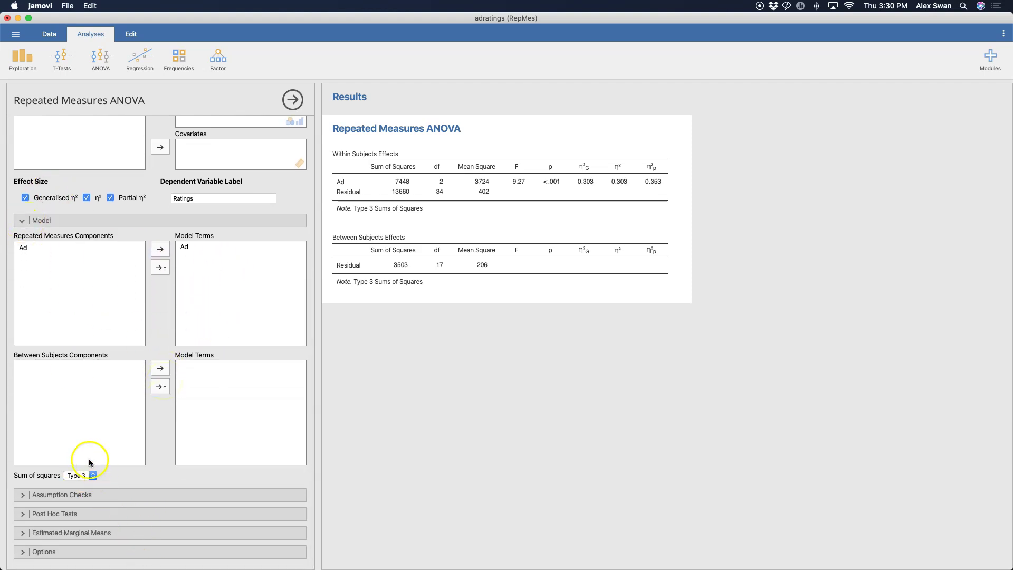
pyautogui.click(24, 220)
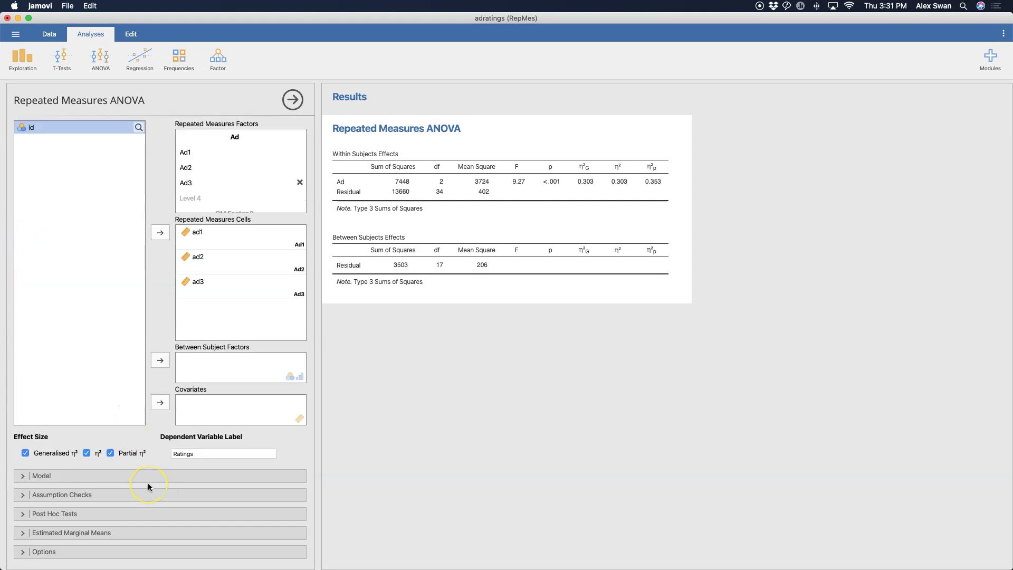
# - Turn on Sphericity tests under Assumption Checks
pyautogui.click(118, 496)
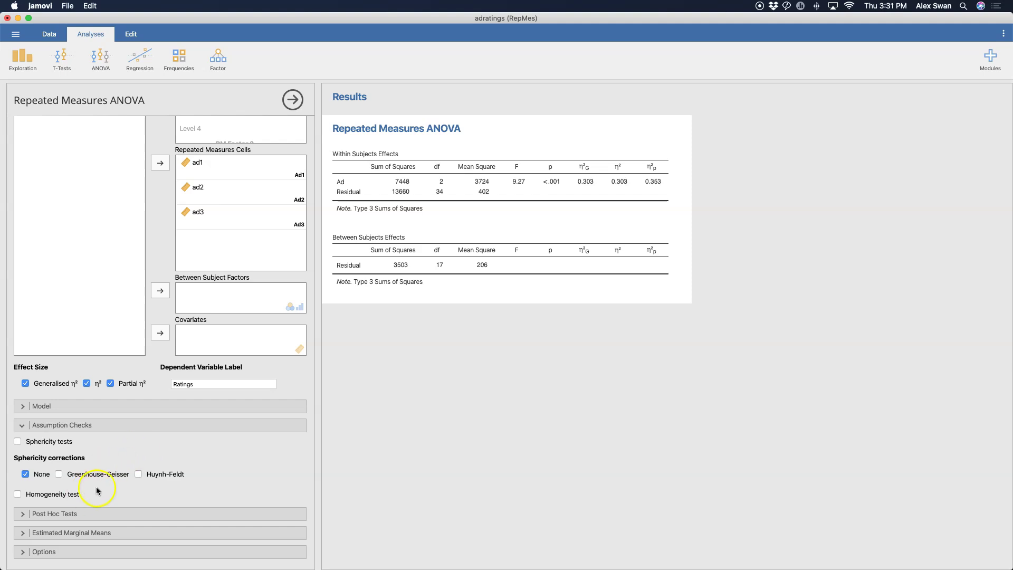
pyautogui.click(40, 445)
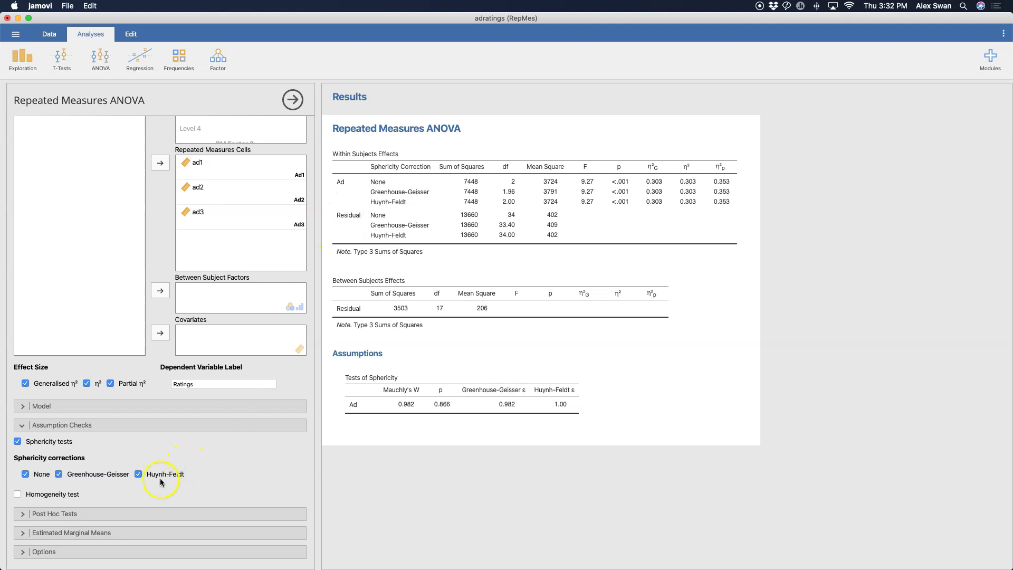
pyautogui.click(43, 495)
pyautogui.click(70, 484)
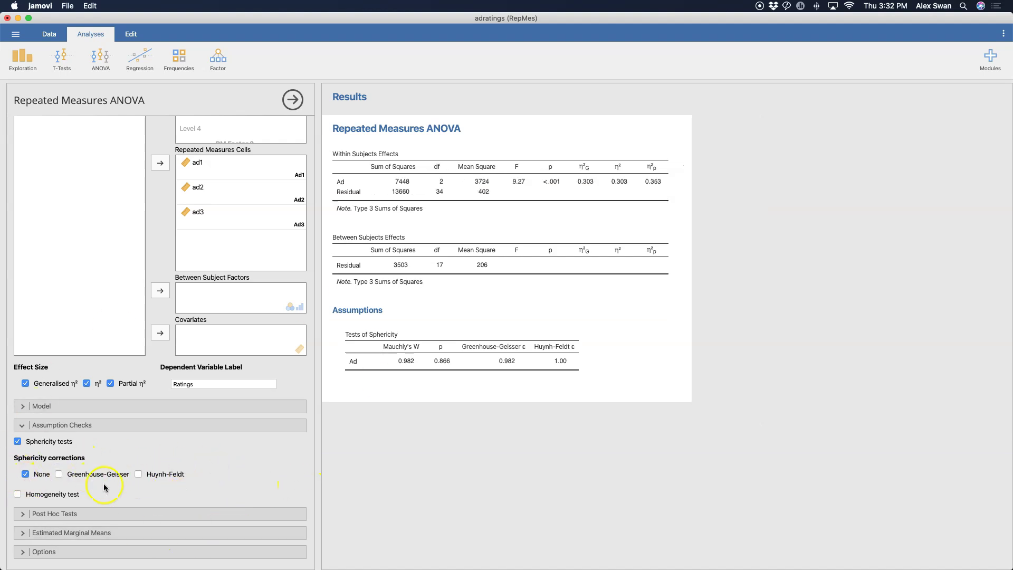
# - Move the Ad factor into Post Hoc Tests for Tukey comparisons of Ad1–Ad3
pyautogui.click(88, 425)
pyautogui.click(77, 515)
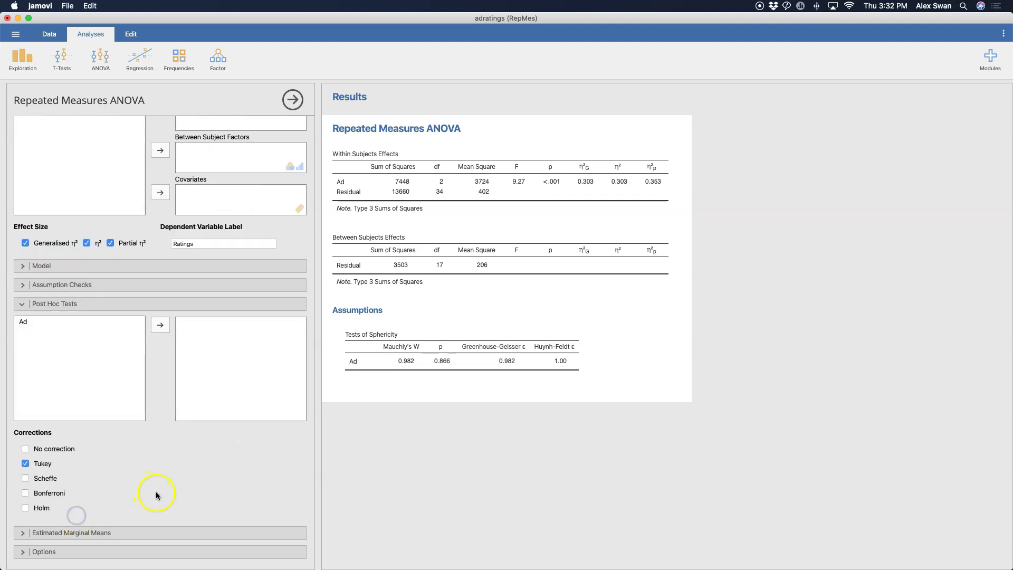
pyautogui.click(68, 322)
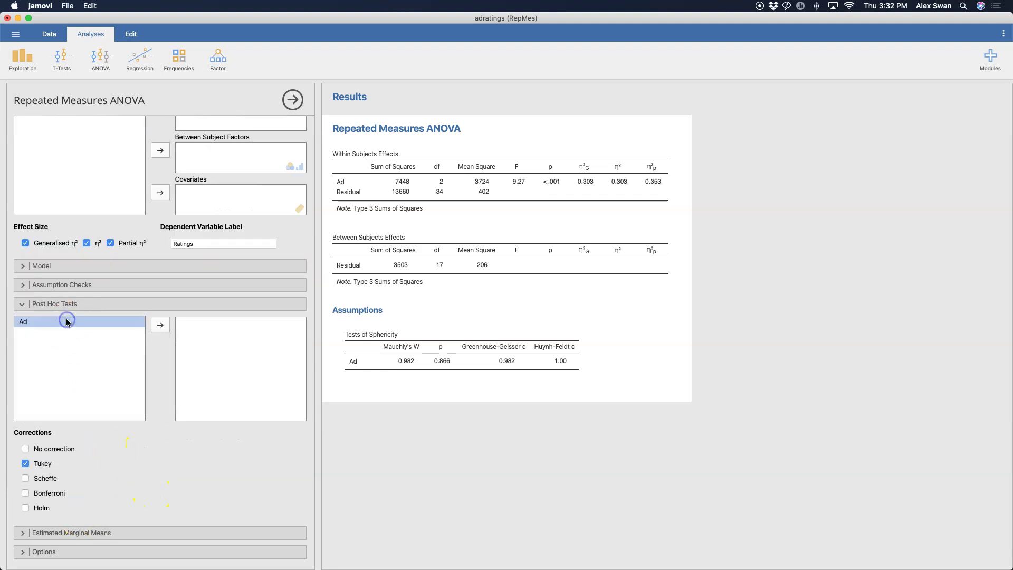
pyautogui.click(161, 325)
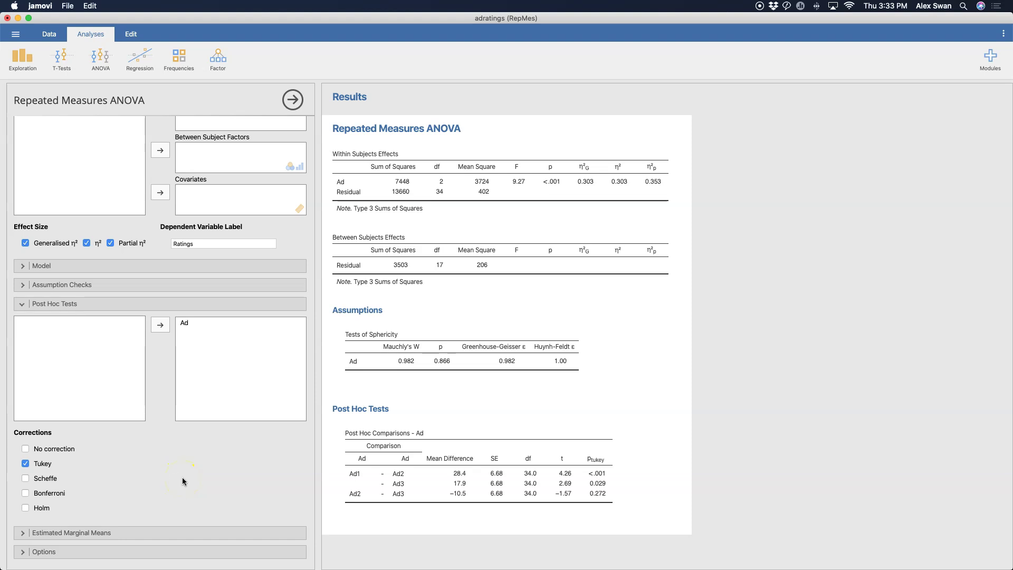
# - Add No correction and Bonferroni p-values alongside Tukey in the post hoc table
pyautogui.click(36, 450)
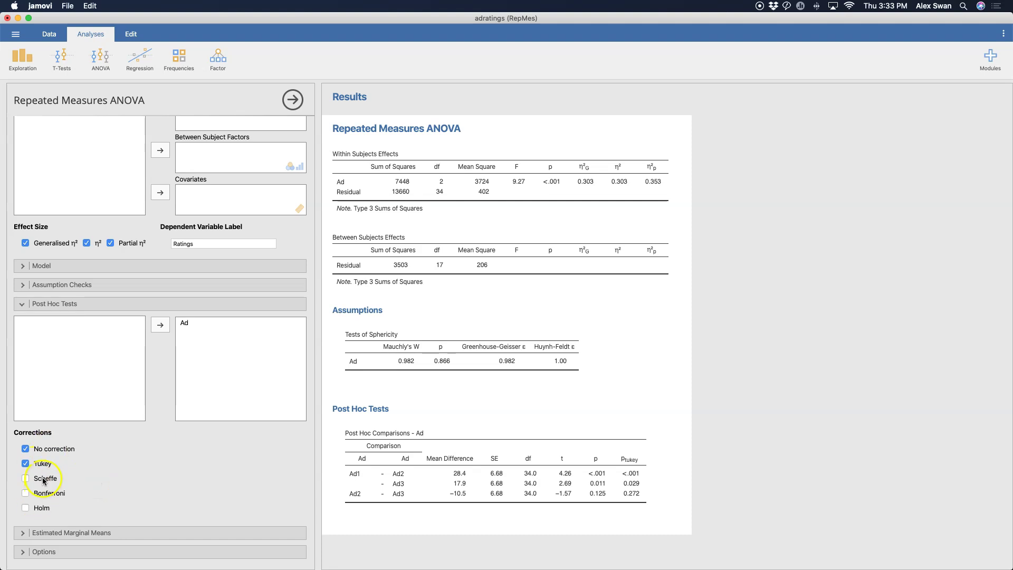
pyautogui.click(49, 495)
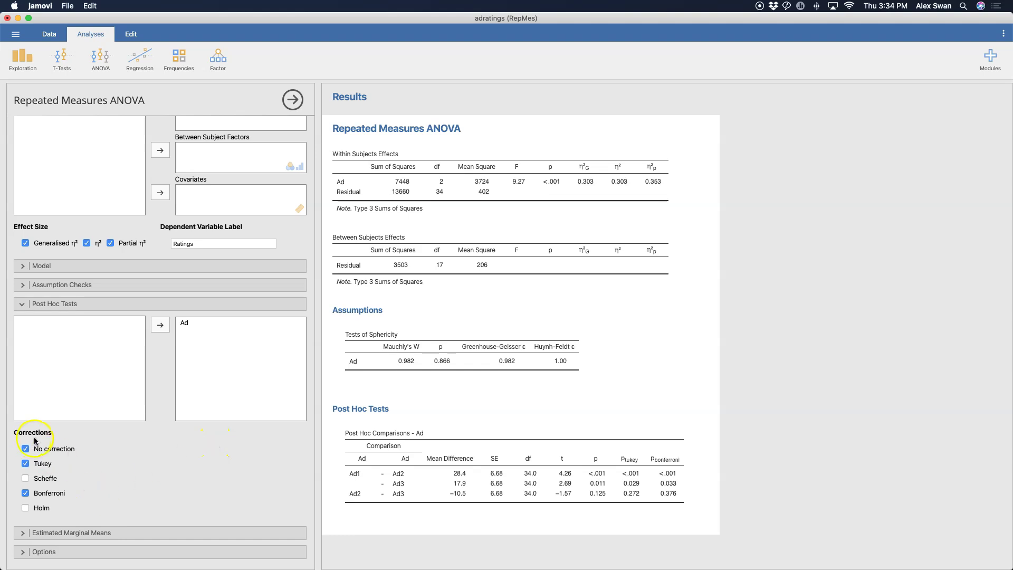
# - Plot estimated marginal means for the Ad term with standard-error bars
pyautogui.click(21, 306)
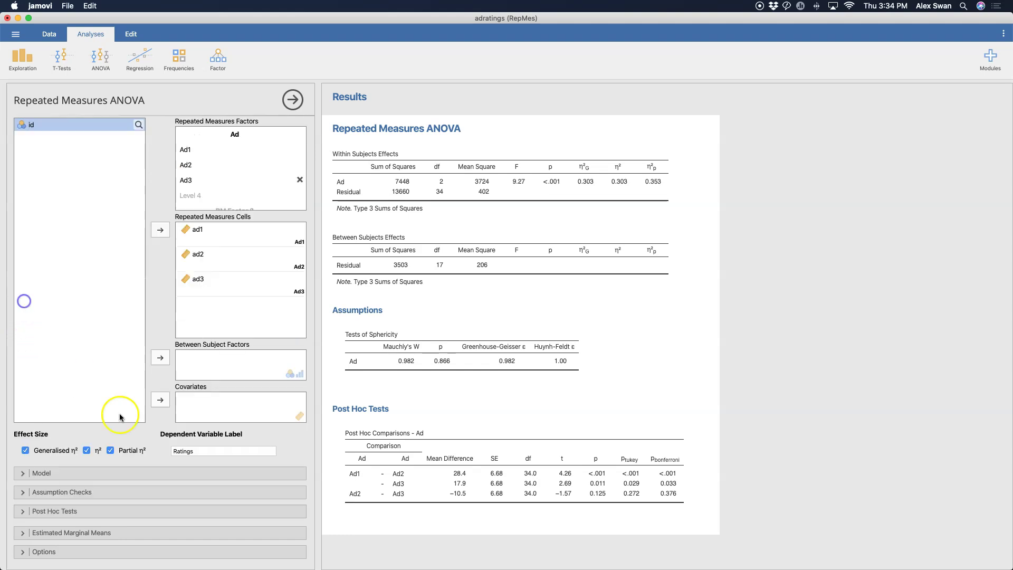
pyautogui.click(88, 532)
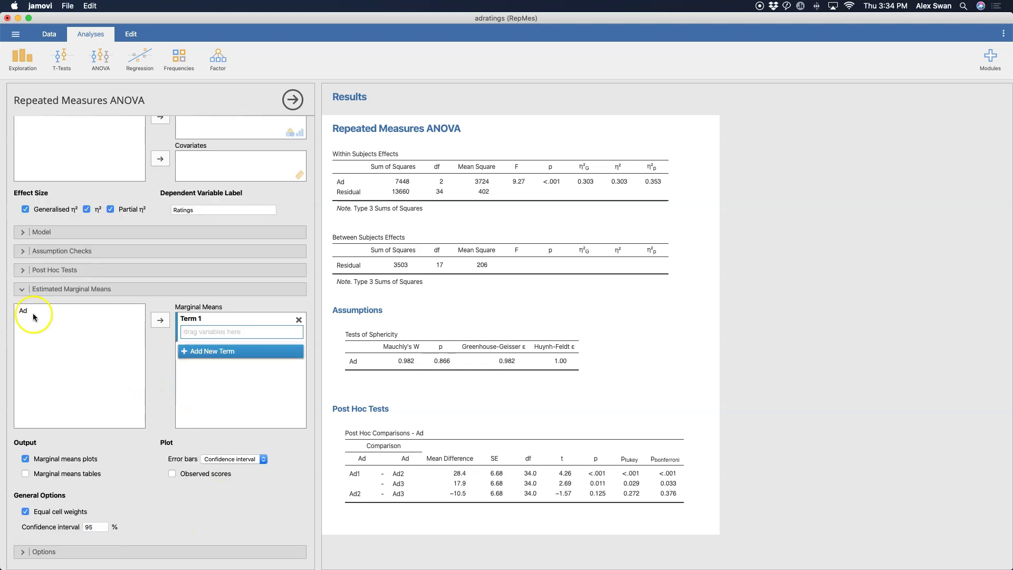
pyautogui.moveTo(27, 313); pyautogui.dragTo(220, 331)
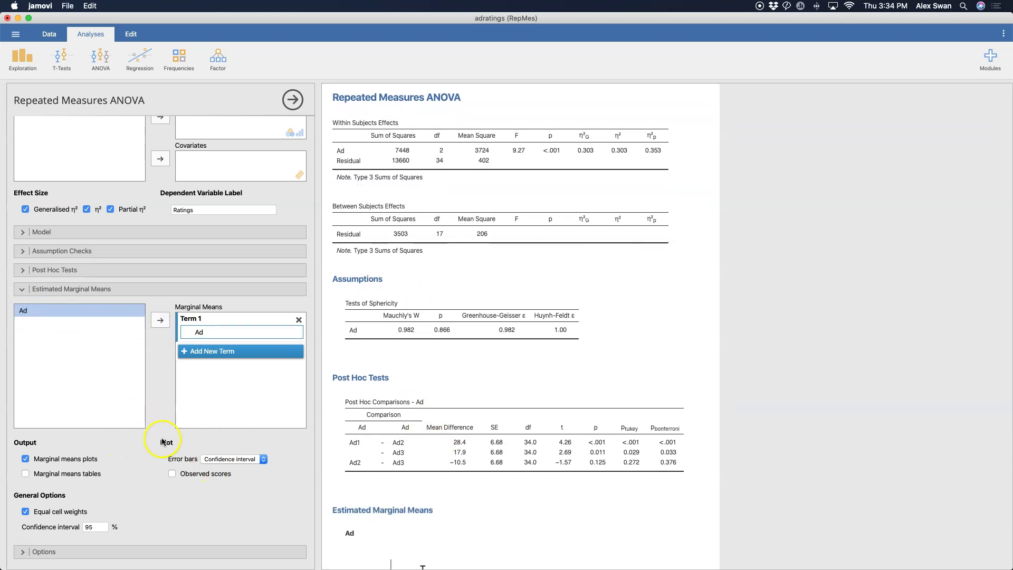
pyautogui.click(230, 459)
pyautogui.click(216, 468)
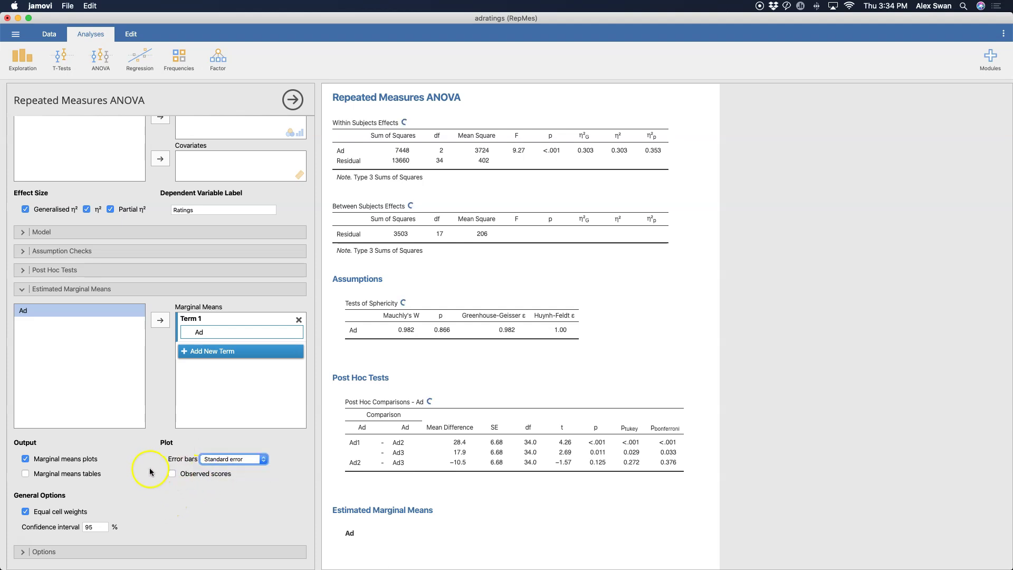
pyautogui.scroll(-5, 567, 502)
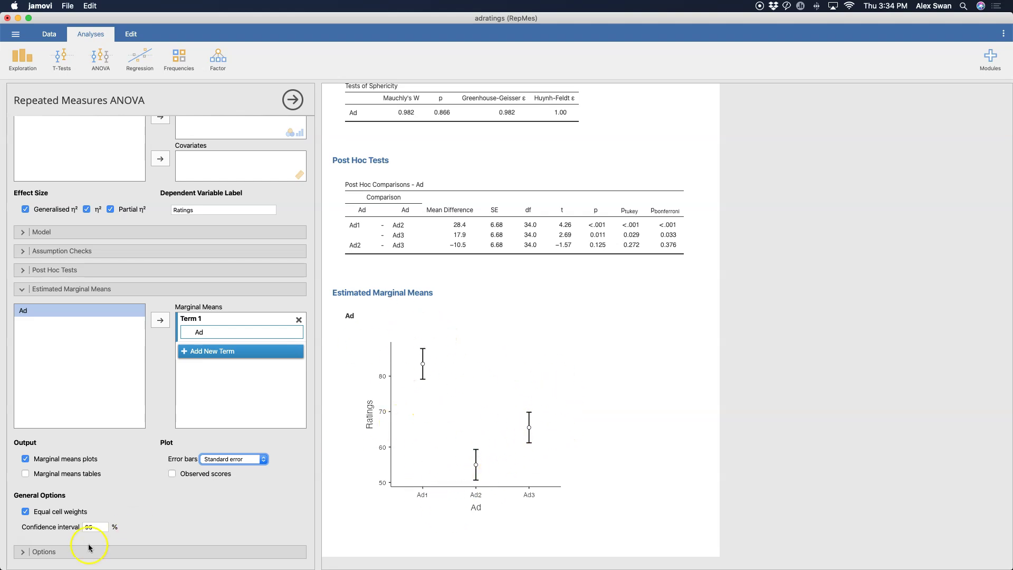
# - Add a marginal means table showing Ad1, Ad2 and Ad3 means with 95% confidence intervals
pyautogui.click(56, 475)
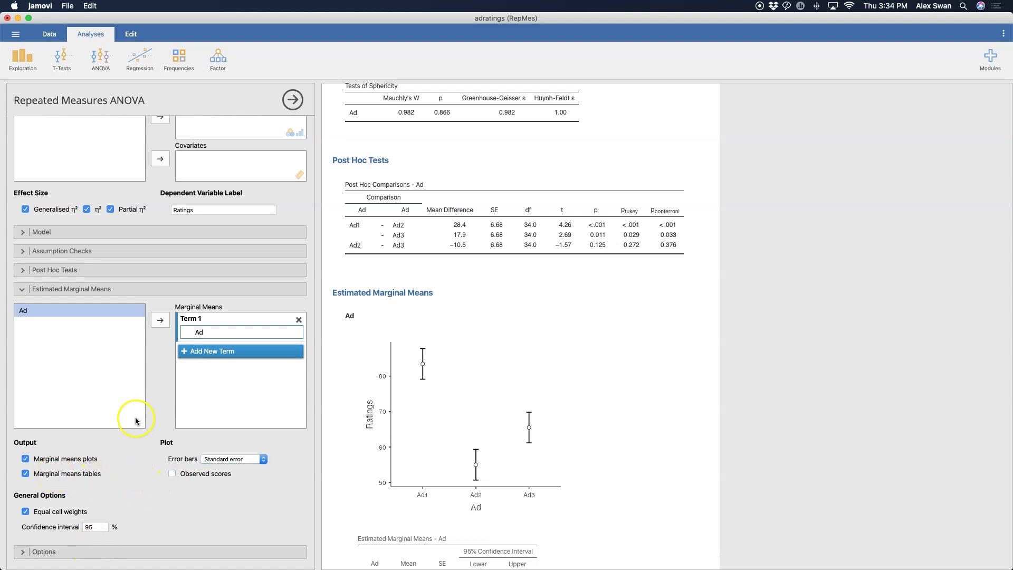
pyautogui.scroll(-3, 583, 434)
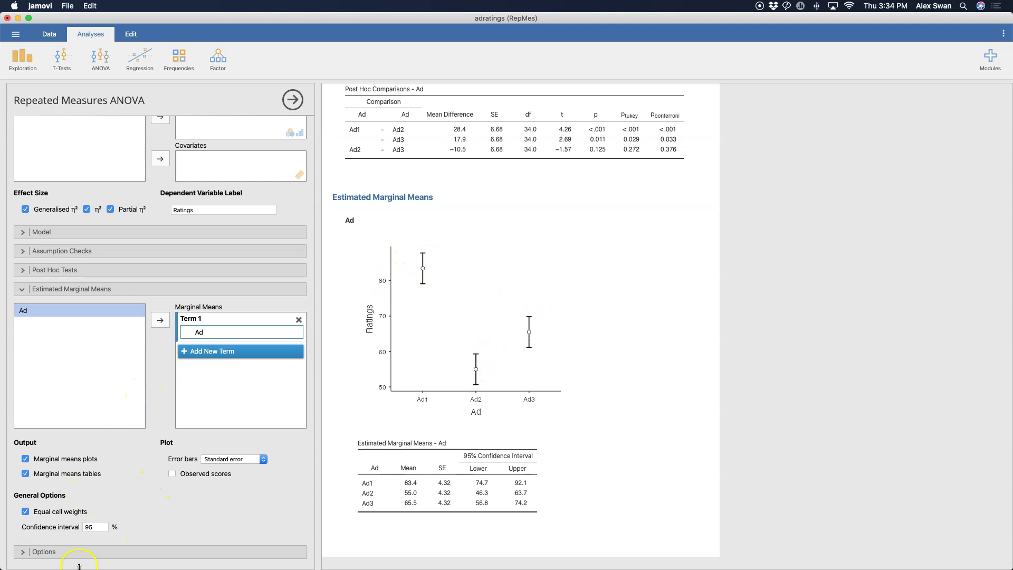
# - Turn on the Group summary in Options, reporting N = 18 with 0 excluded
pyautogui.click(185, 551)
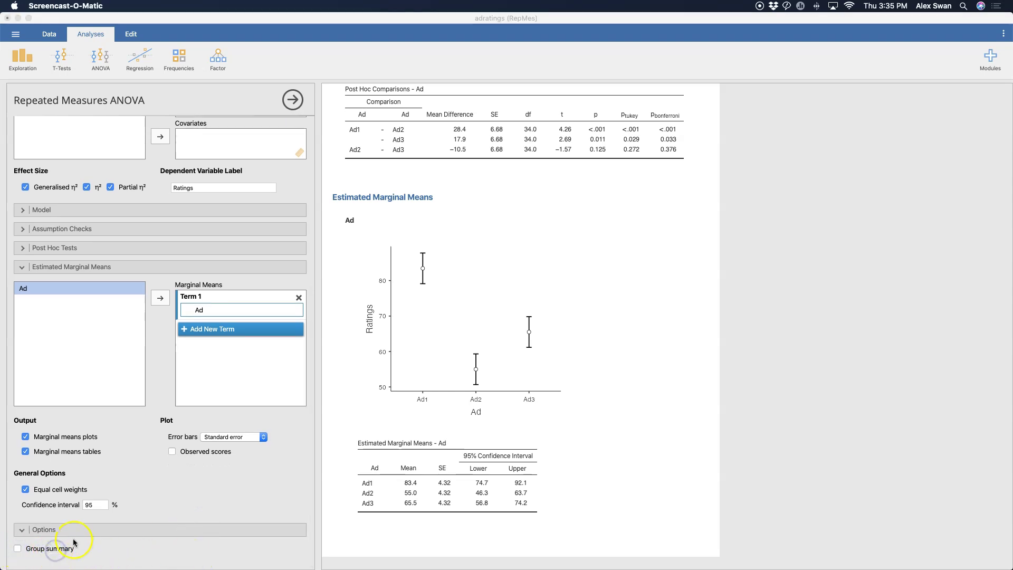
pyautogui.click(18, 548)
pyautogui.scroll(-2, 366, 482)
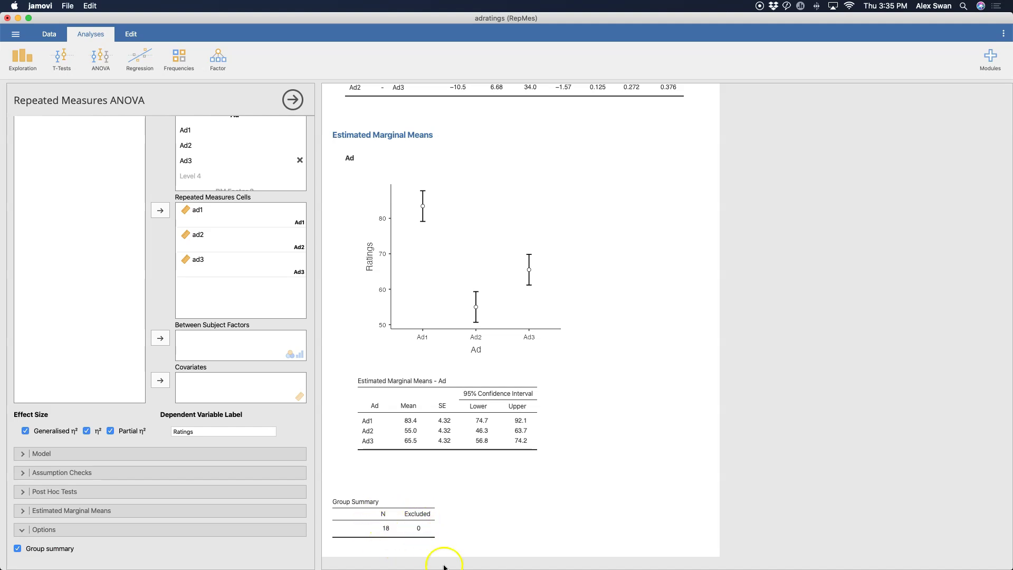
pyautogui.scroll(6, 507, 477)
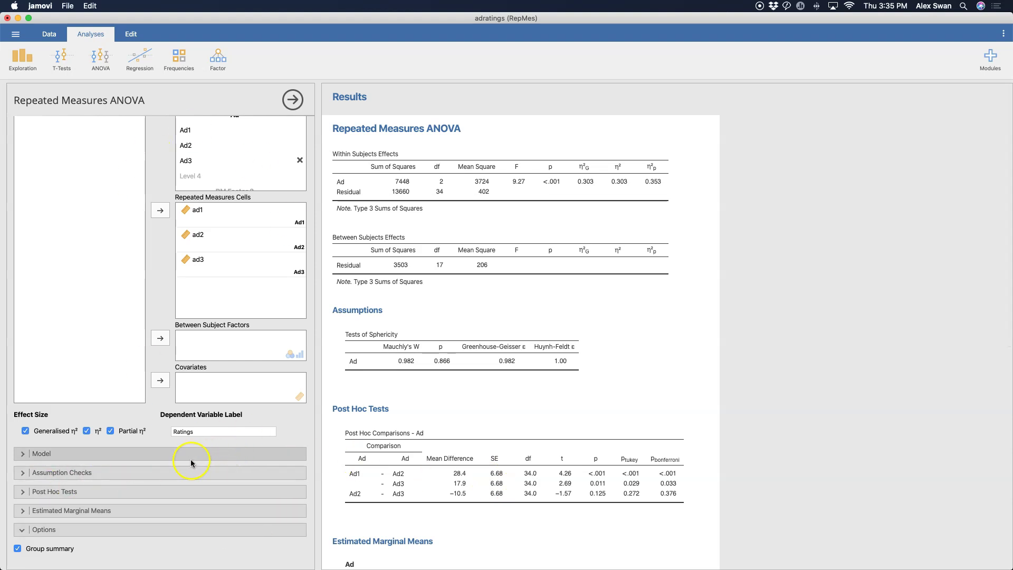
pyautogui.scroll(2, 190, 462)
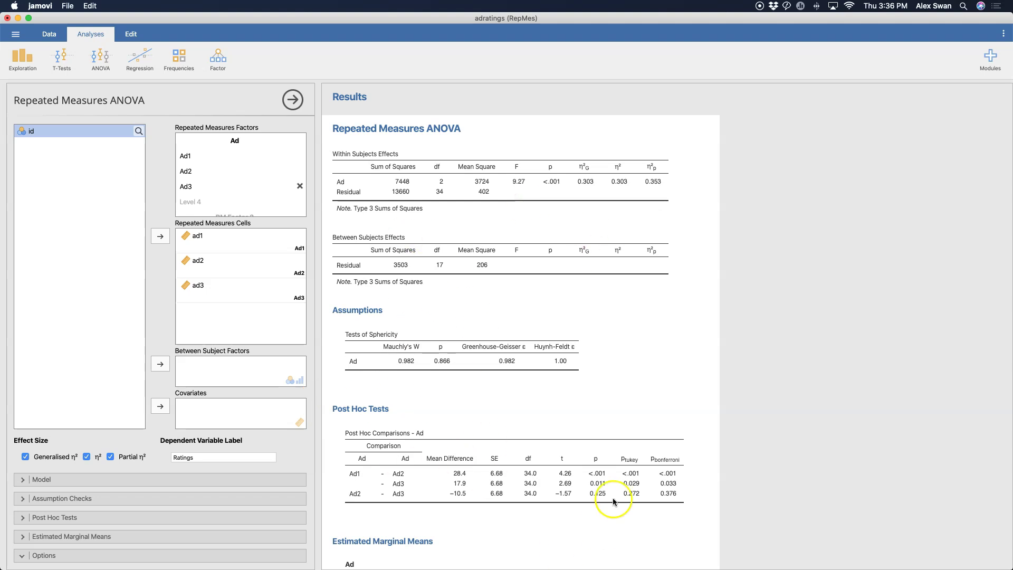
pyautogui.scroll(-10, 589, 464)
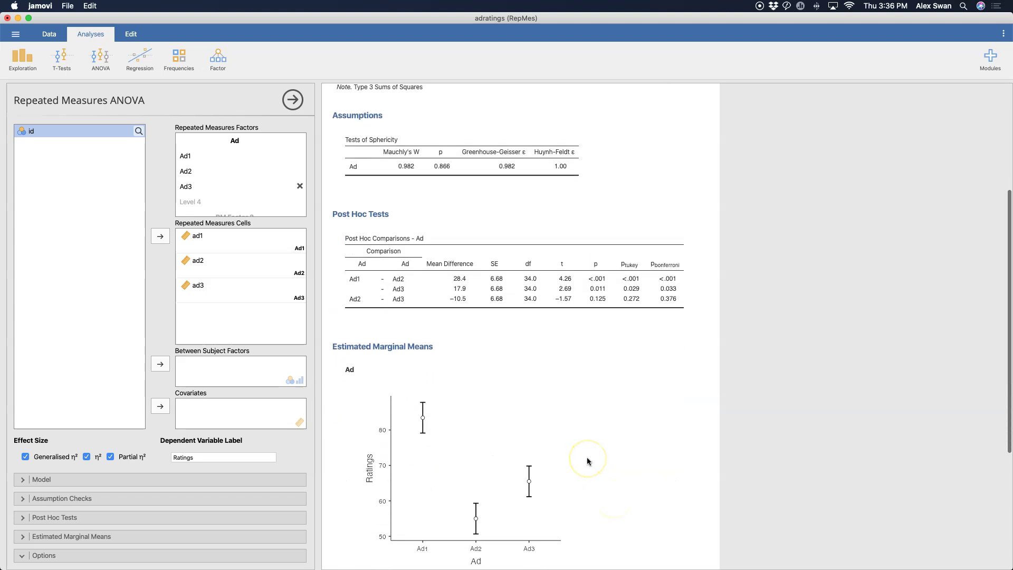
pyautogui.scroll(-3, 586, 457)
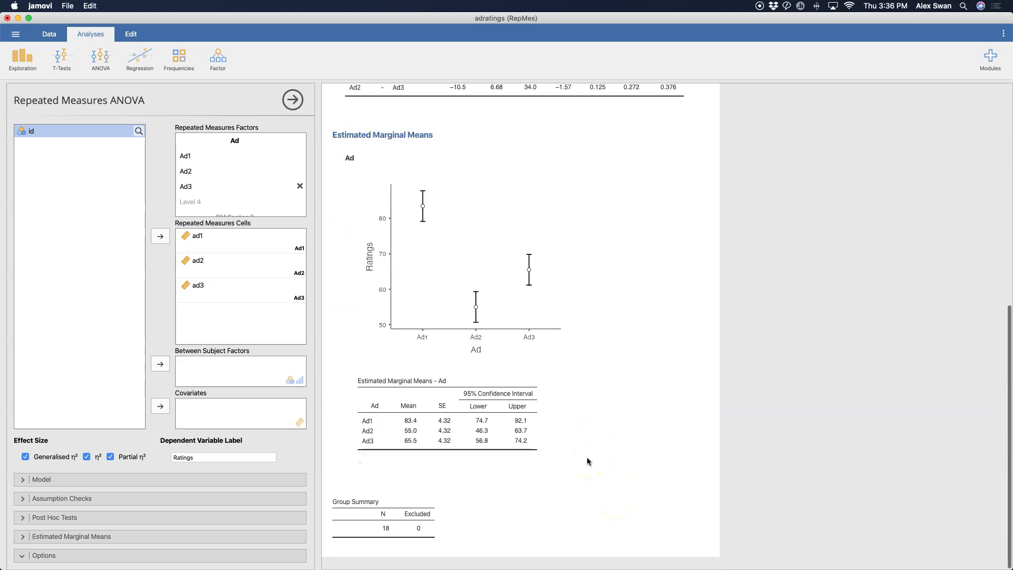
pyautogui.scroll(8, 587, 457)
pyautogui.scroll(3, 586, 462)
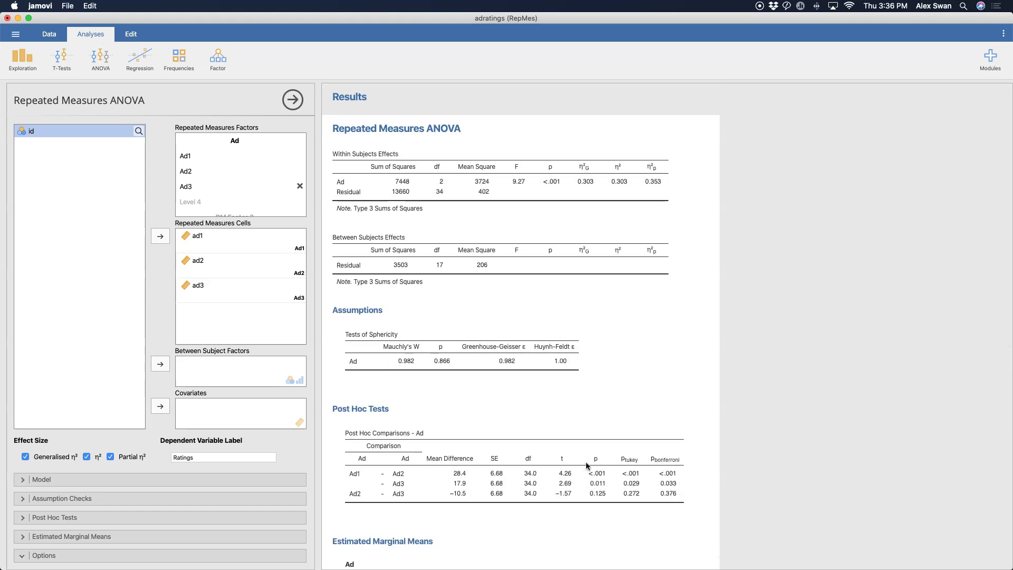